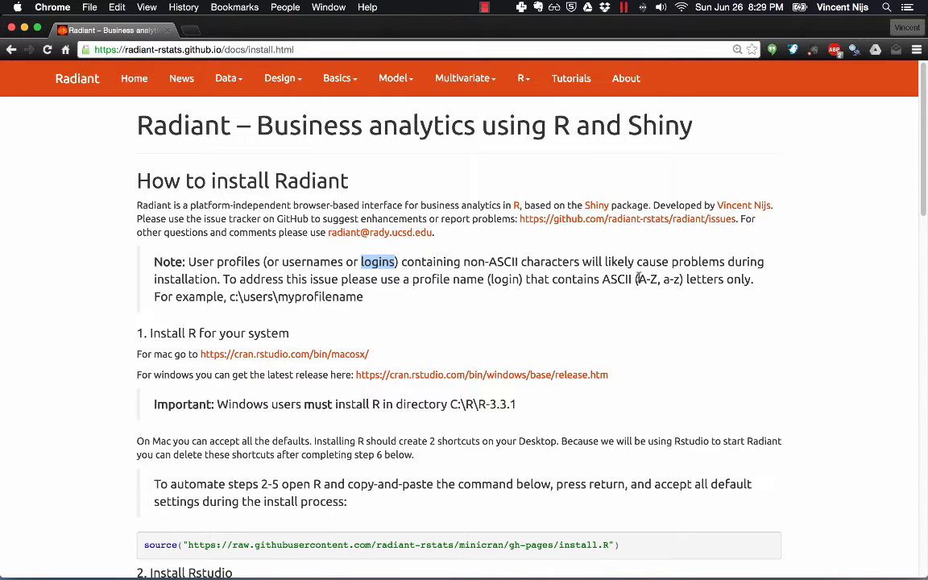
Open the CRAN download page for R on Mac from the Radiant installation instructions.
{"action": "left_click_drag", "start_coordinate": [637, 279], "coordinate": [679, 279]}
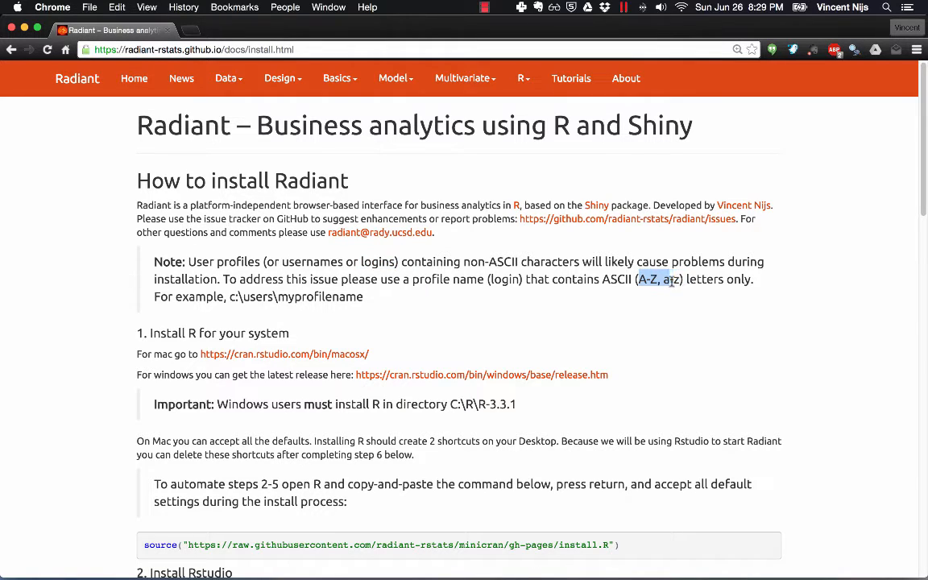
{"action": "left_click", "coordinate": [484, 333]}
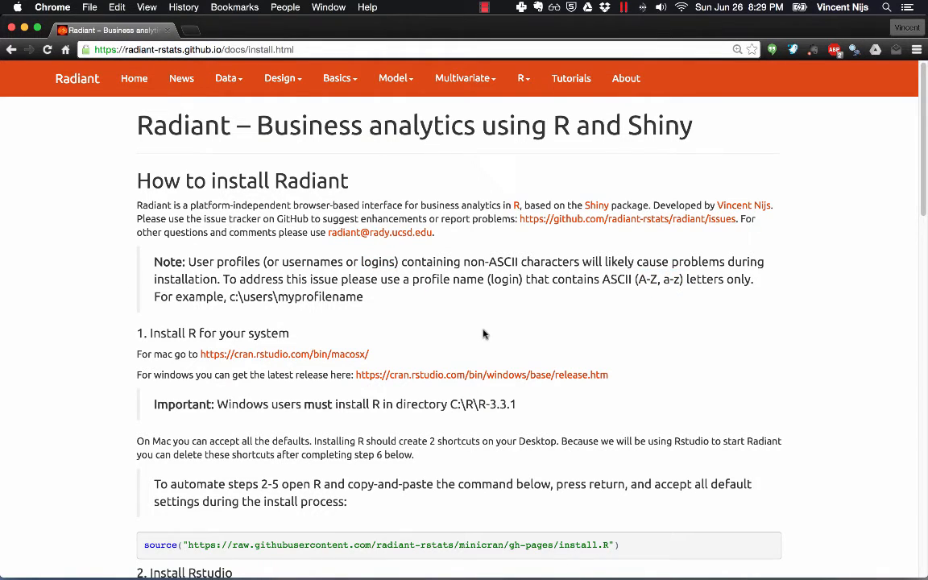
{"action": "left_click", "coordinate": [281, 355]}
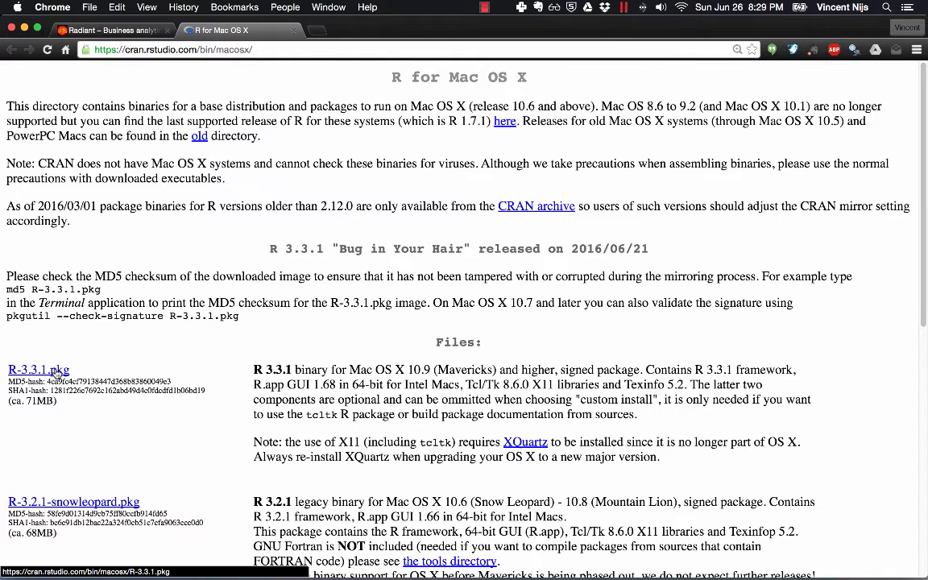
Launch the R-3.3.1.pkg installer from the desktop.
{"action": "key", "text": "F11"}
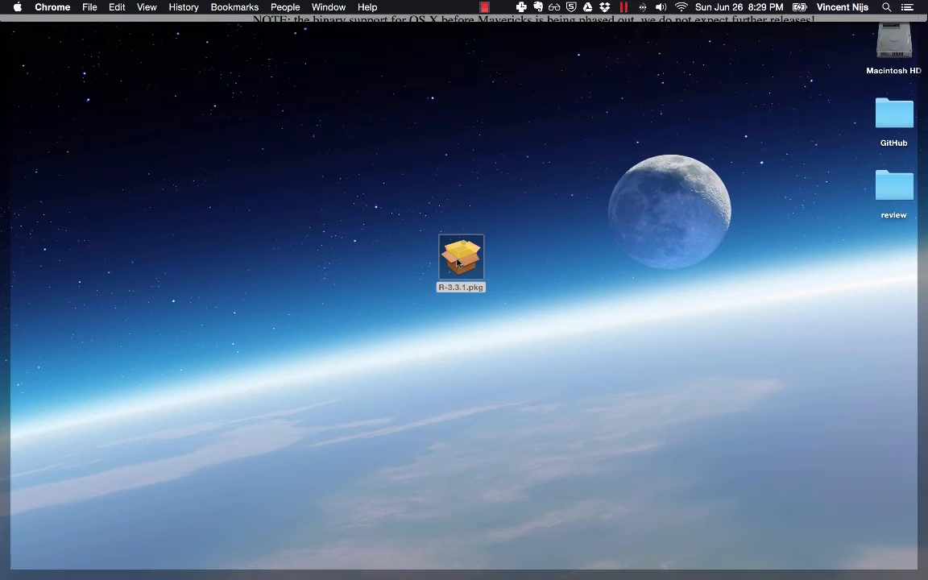
{"action": "left_click", "coordinate": [462, 260]}
{"action": "double_click", "coordinate": [462, 260]}
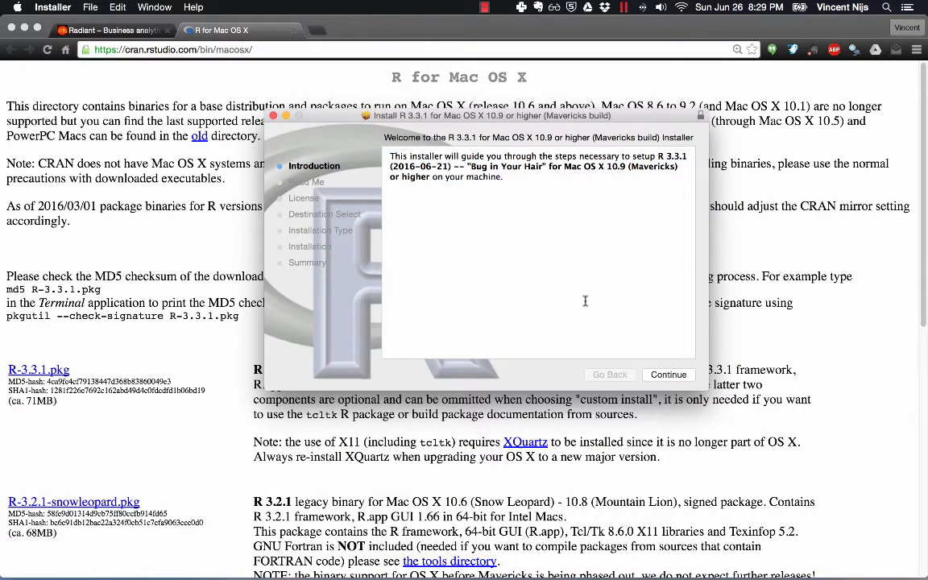
Proceed through the R 3.3.1 installer's introduction and read-me pages and agree to the software license.
{"action": "left_click", "coordinate": [669, 375]}
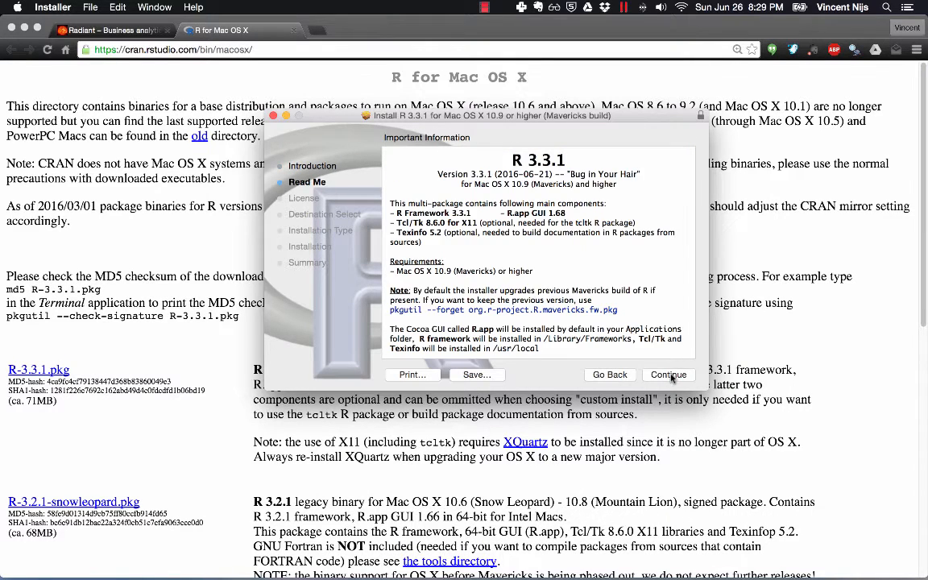
{"action": "left_click", "coordinate": [669, 376]}
{"action": "left_click", "coordinate": [669, 376]}
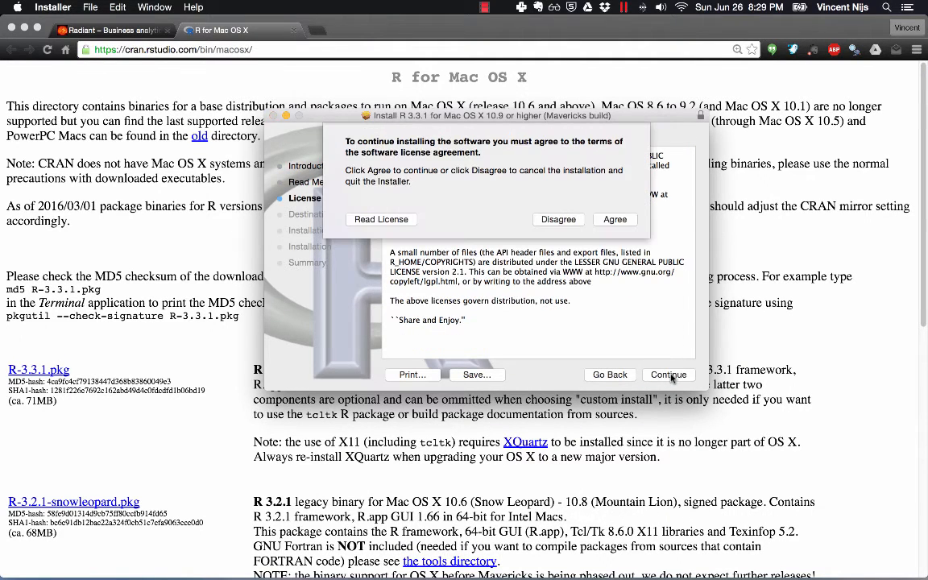
{"action": "left_click", "coordinate": [614, 218]}
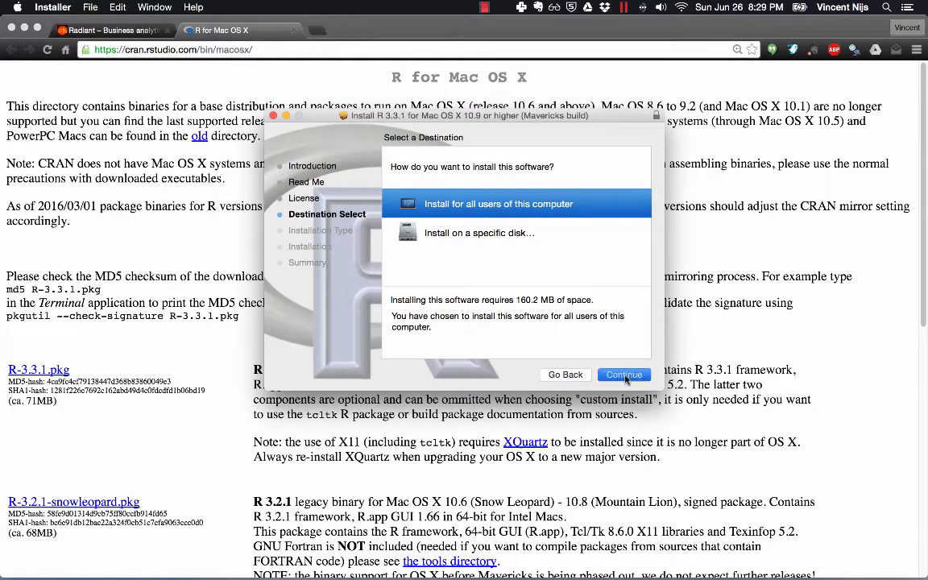
Install R 3.3.1 for all users of this computer, authorising it with the account password, and close the installer.
{"action": "left_click", "coordinate": [626, 375]}
{"action": "left_click", "coordinate": [626, 377]}
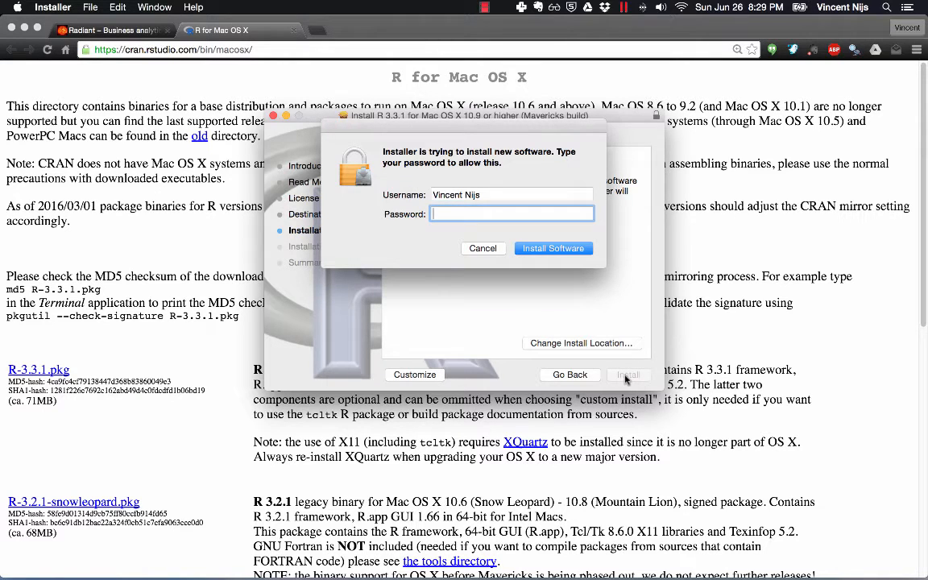
{"action": "type", "text": "••••••••••••••"}
{"action": "key", "text": "Return"}
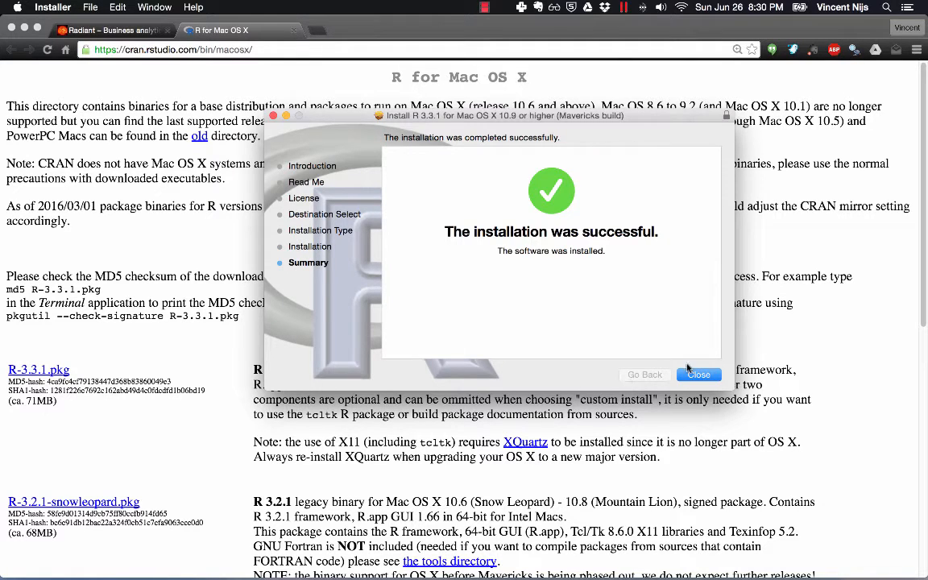
{"action": "left_click", "coordinate": [698, 375]}
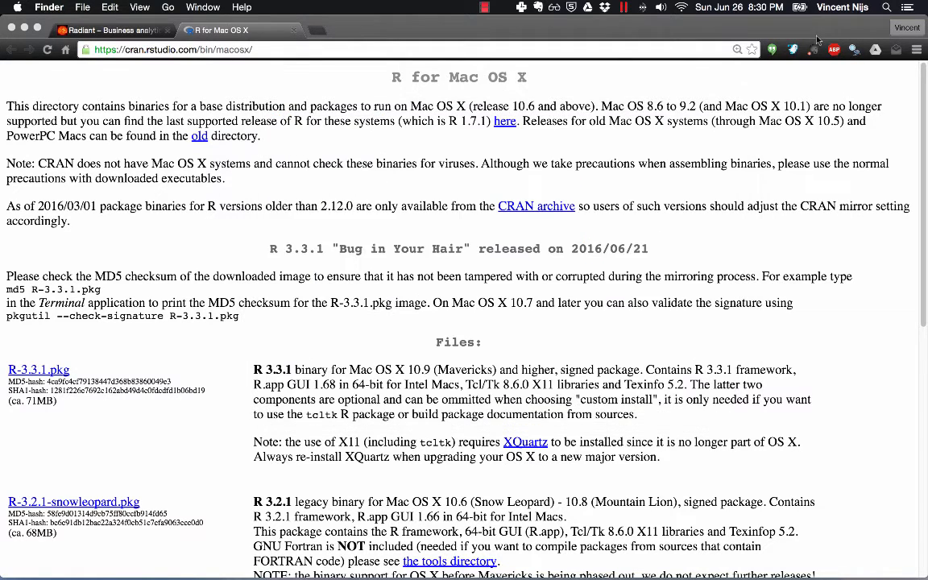
Search the computer for R and launch the R application.
{"action": "left_click", "coordinate": [887, 7]}
{"action": "type", "text": "R"}
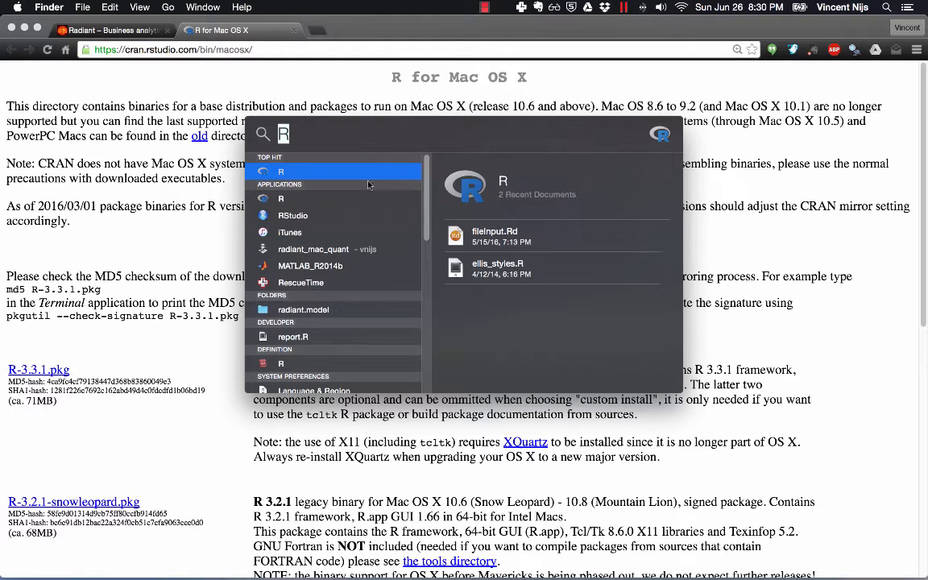
{"action": "left_click", "coordinate": [306, 173]}
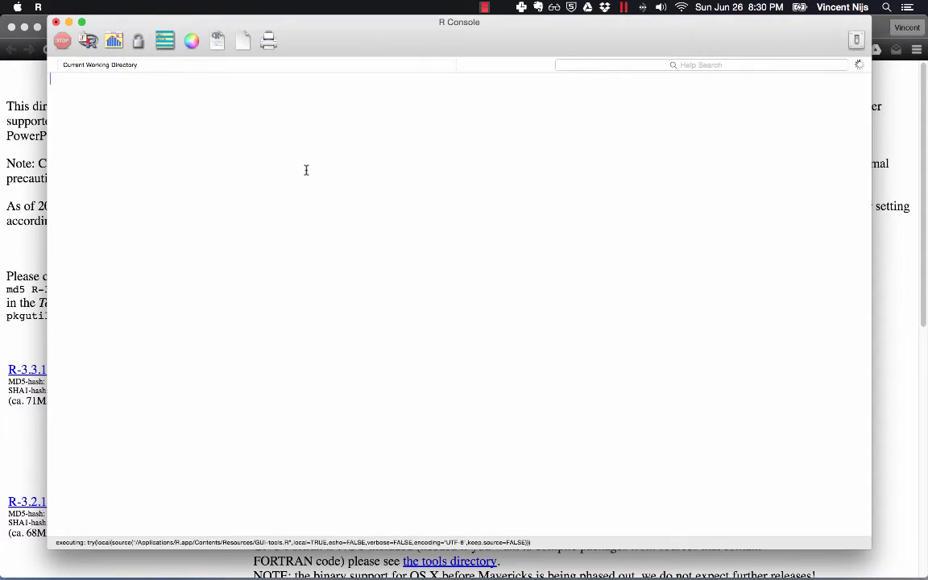
Switch to Chrome, close the R for Mac OS X page, and copy the source command for install.R from the Radiant instructions.
{"action": "left_click", "coordinate": [17, 214]}
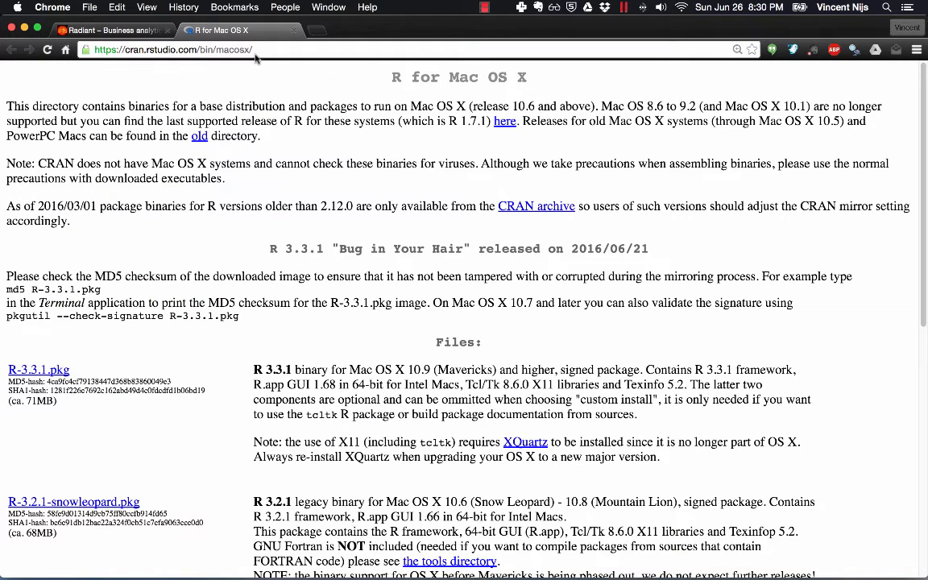
{"action": "left_click", "coordinate": [294, 31]}
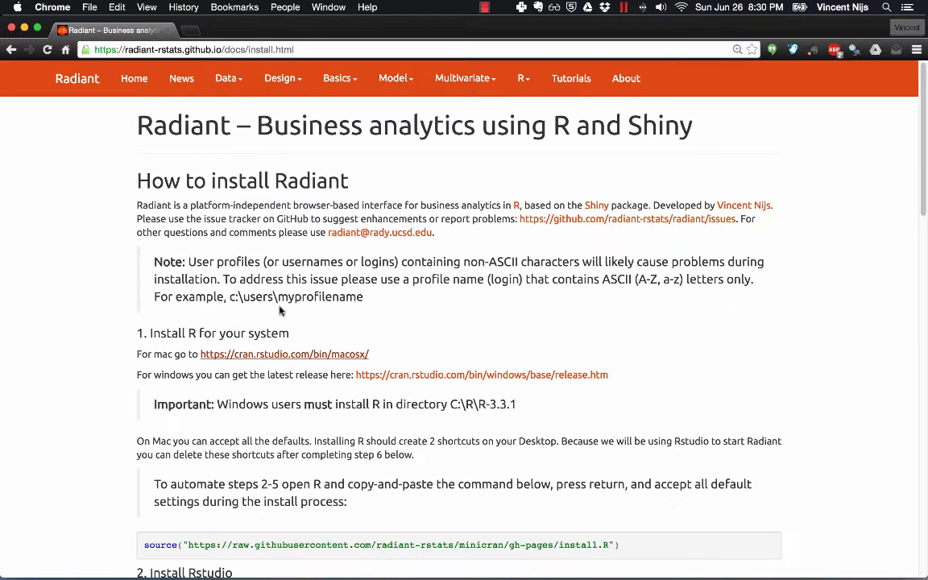
{"action": "scroll", "coordinate": [386, 277], "scroll_direction": "down", "scroll_amount": 4}
{"action": "scroll", "coordinate": [396, 276], "scroll_direction": "down", "scroll_amount": 1}
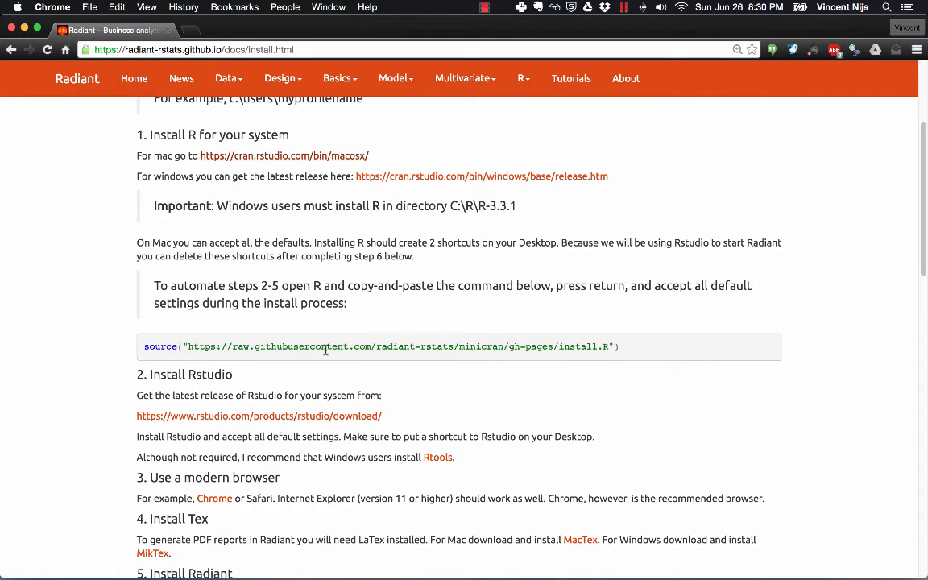
{"action": "triple_click", "coordinate": [326, 348]}
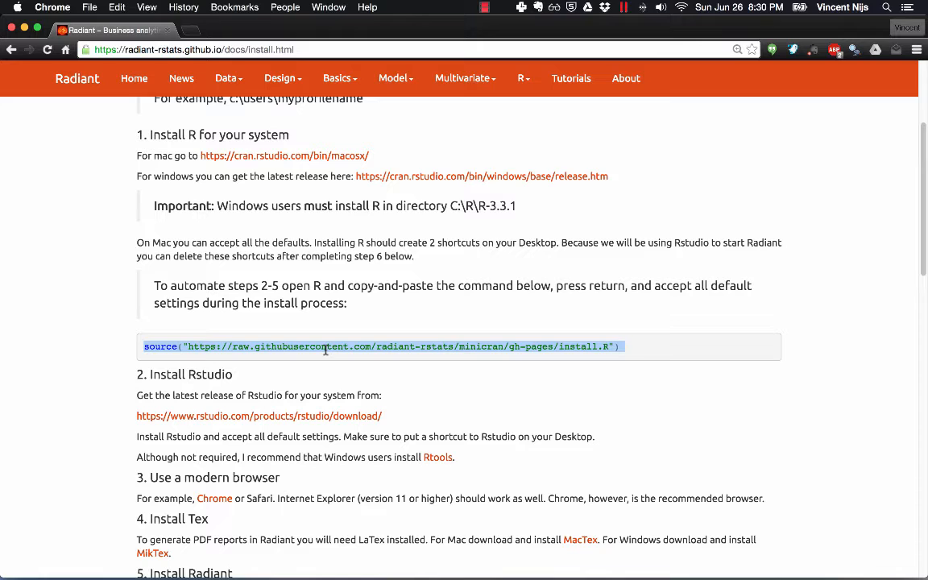
{"action": "key", "text": "super+c"}
Switch to R and run the copied source command for Radiant's install.R script in the console.
{"action": "key", "text": "super+Tab"}
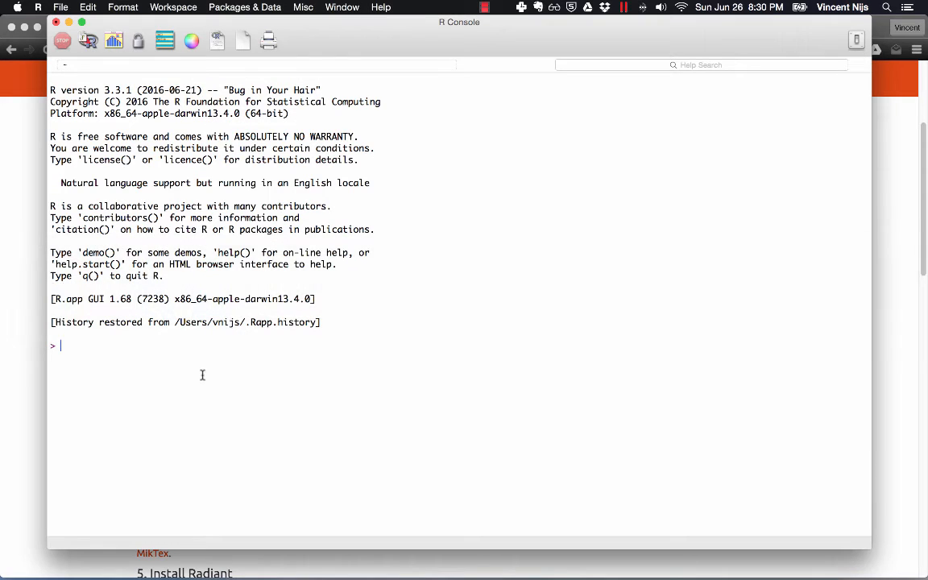
{"action": "key", "text": "super+v"}
{"action": "key", "text": "Return"}
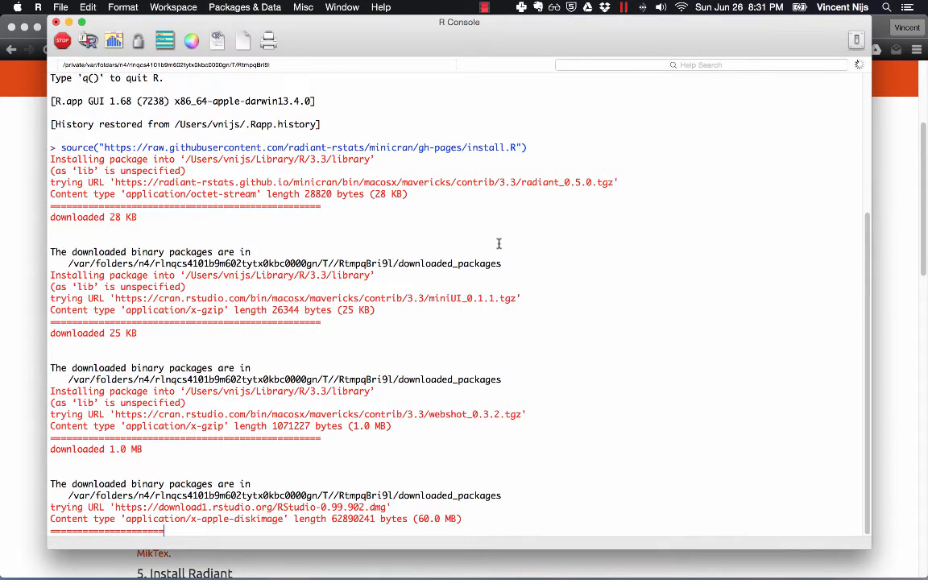
{"action": "double_click", "coordinate": [292, 508]}
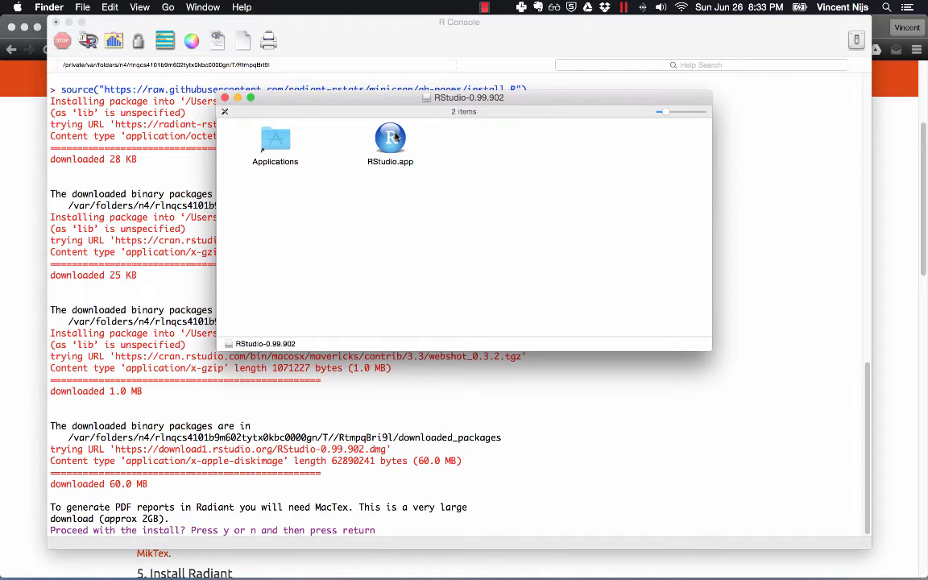
Copy RStudio.app into the Applications folder, replacing the older version, and close the RStudio-0.99.902 window.
{"action": "left_click_drag", "start_coordinate": [394, 137], "coordinate": [281, 140]}
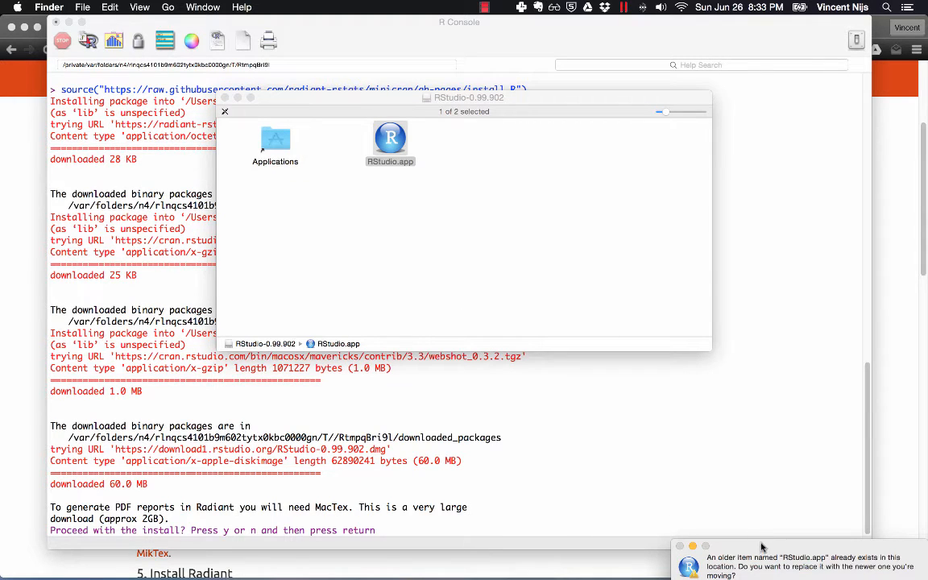
{"action": "left_click_drag", "start_coordinate": [685, 467], "coordinate": [684, 462]}
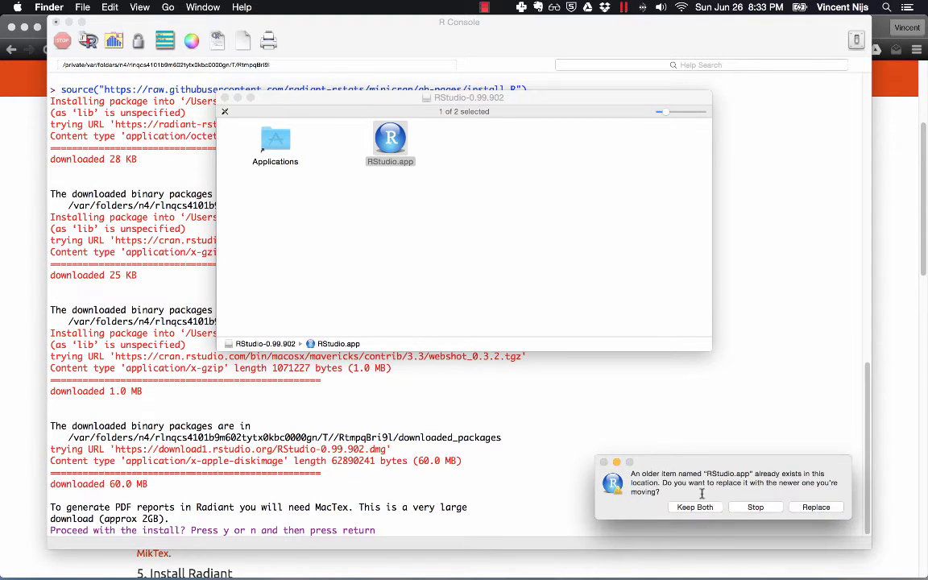
{"action": "left_click", "coordinate": [820, 507]}
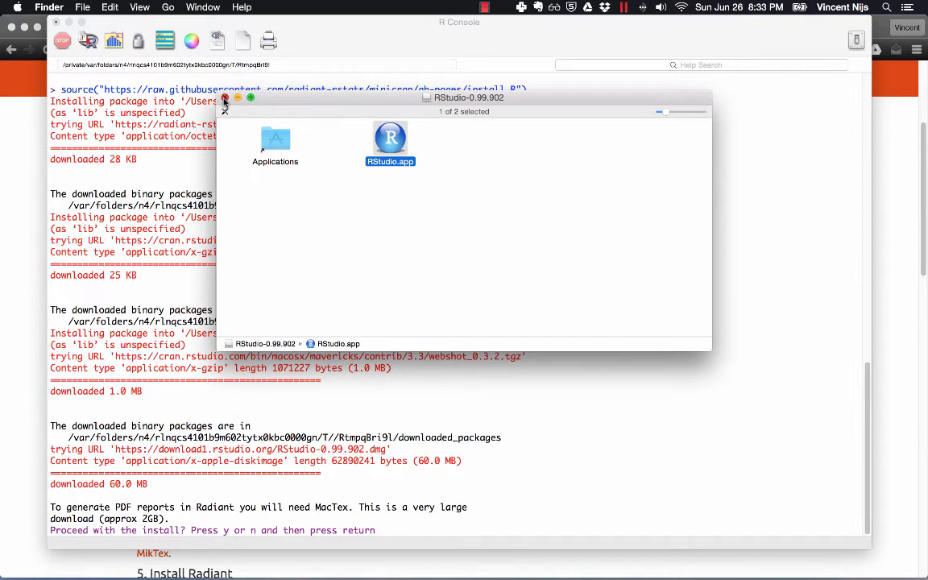
{"action": "left_click", "coordinate": [225, 99]}
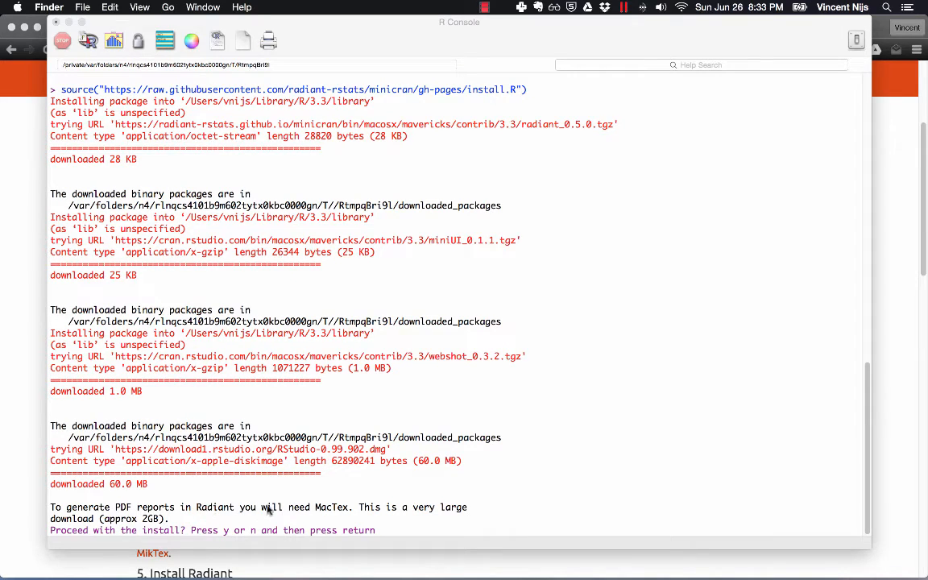
Answer y to the MacTeX installation question in the R console.
{"action": "left_click", "coordinate": [384, 530]}
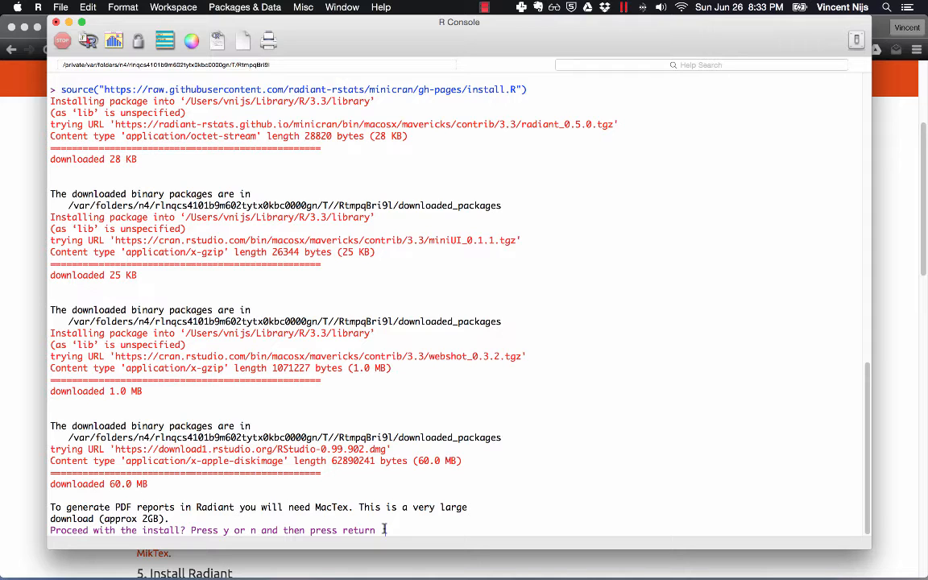
{"action": "type", "text": "y"}
{"action": "key", "text": "Return"}
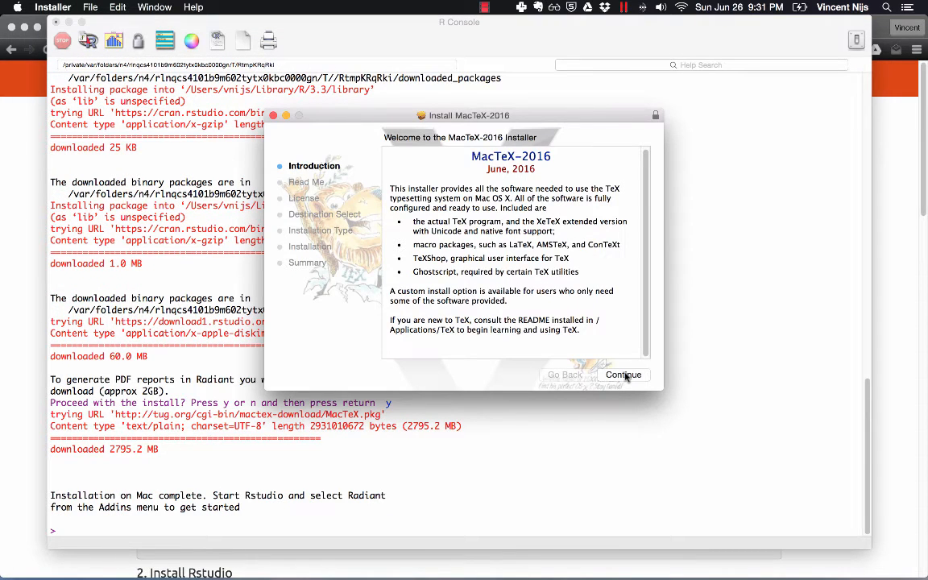
Proceed through the MacTeX-2016 installer's introduction and read-me pages and agree to the software license.
{"action": "left_click", "coordinate": [623, 375]}
{"action": "left_click", "coordinate": [624, 374]}
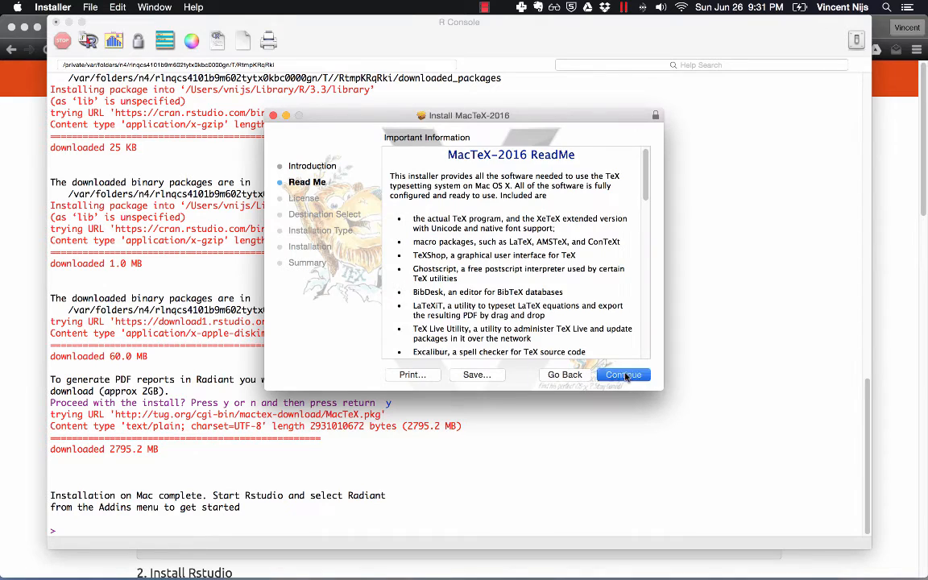
{"action": "left_click", "coordinate": [624, 375]}
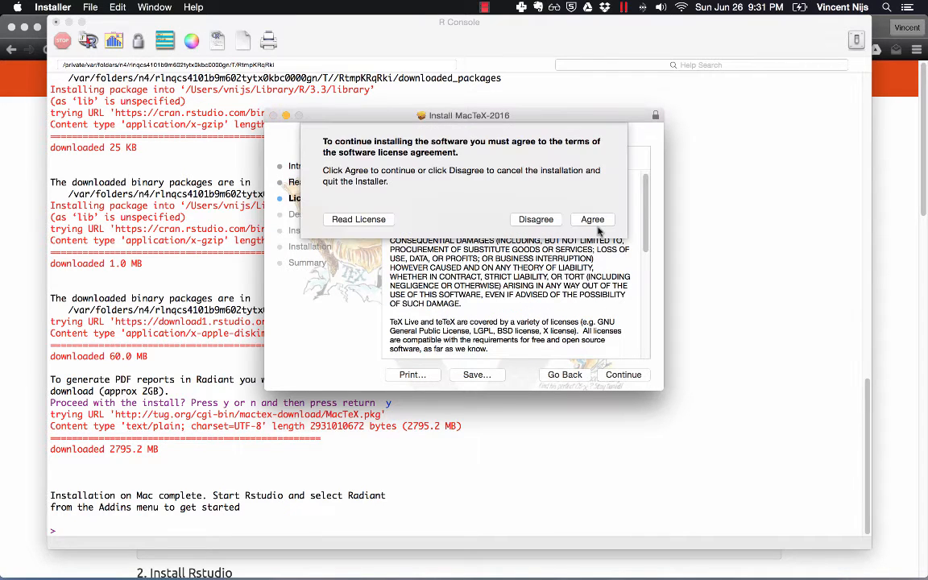
{"action": "left_click", "coordinate": [592, 219]}
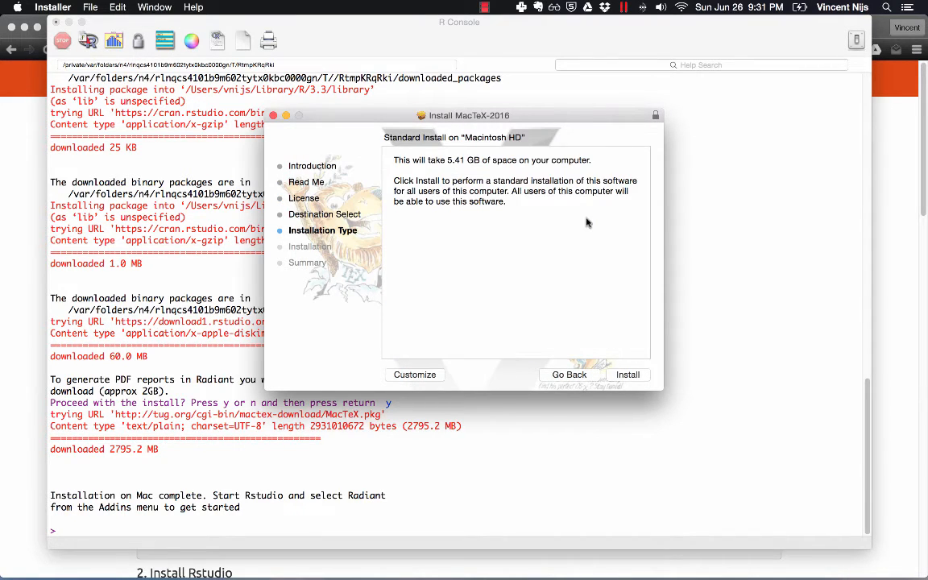
Run the standard MacTeX-2016 installation, authorising it with the account password, and close the installer.
{"action": "left_click", "coordinate": [628, 376]}
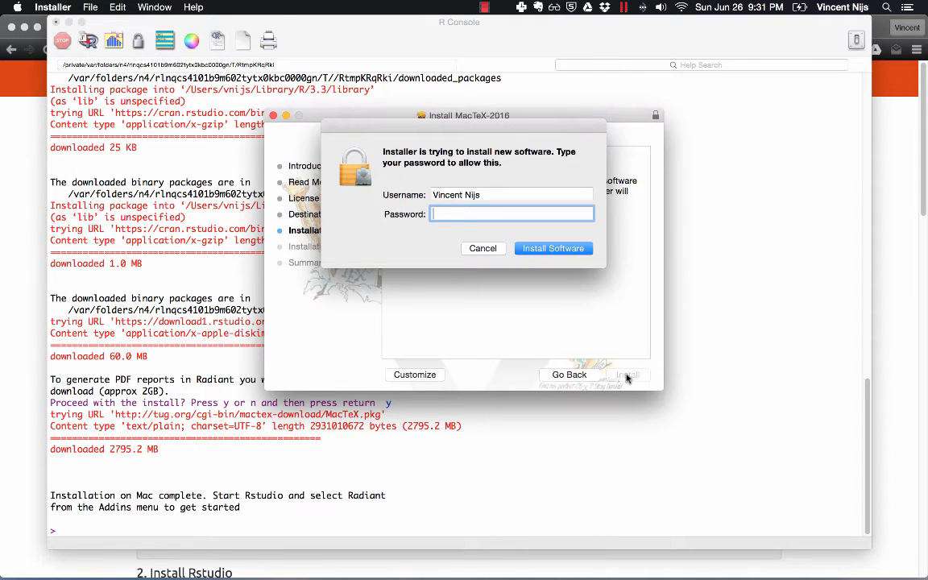
{"action": "type", "text": "••••••••••••"}
{"action": "key", "text": "Return"}
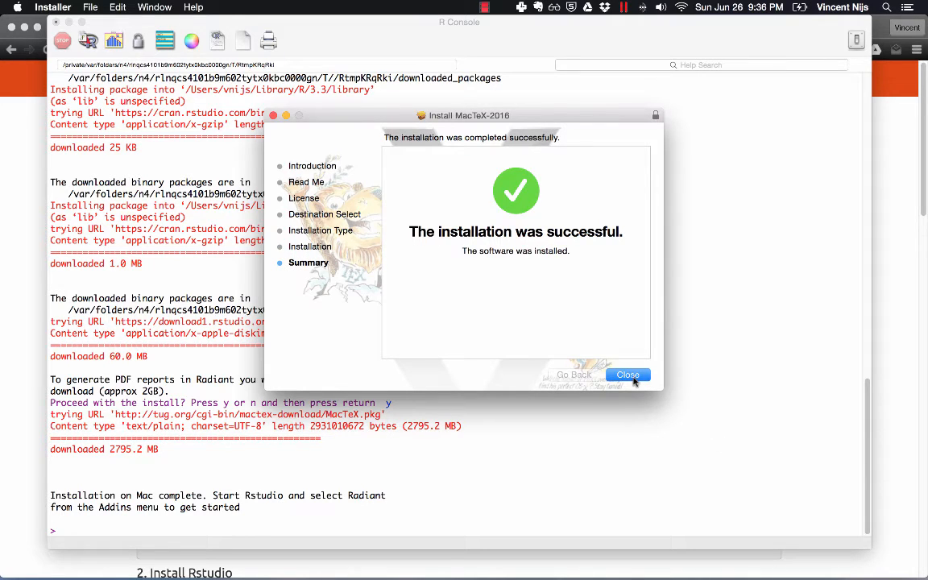
{"action": "left_click", "coordinate": [628, 375]}
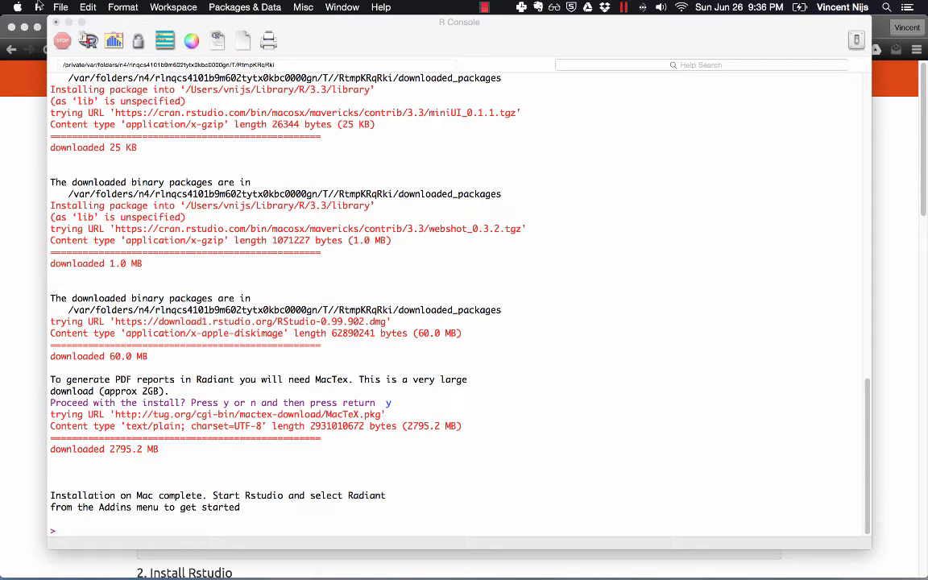
Close the R session without saving the workspace image.
{"action": "left_click", "coordinate": [56, 25]}
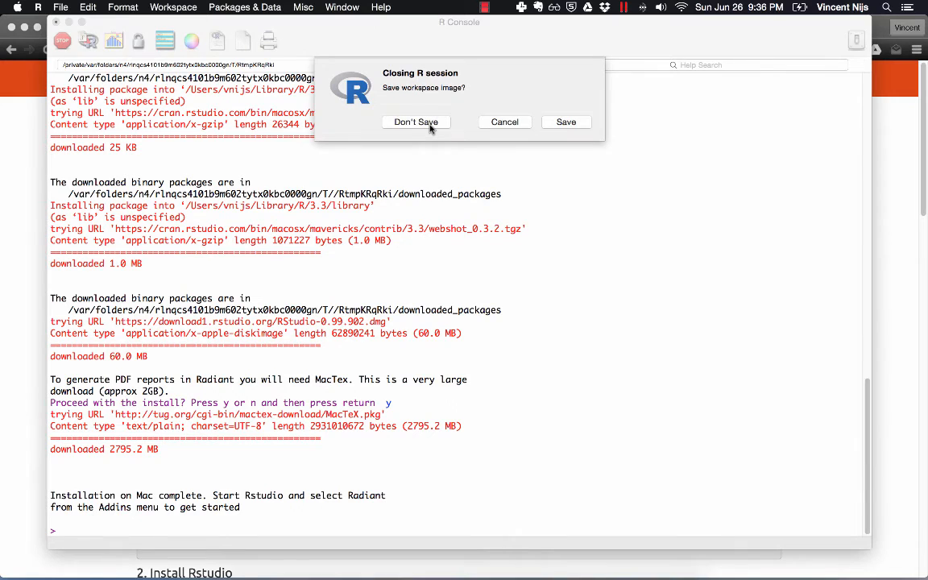
{"action": "left_click", "coordinate": [430, 127]}
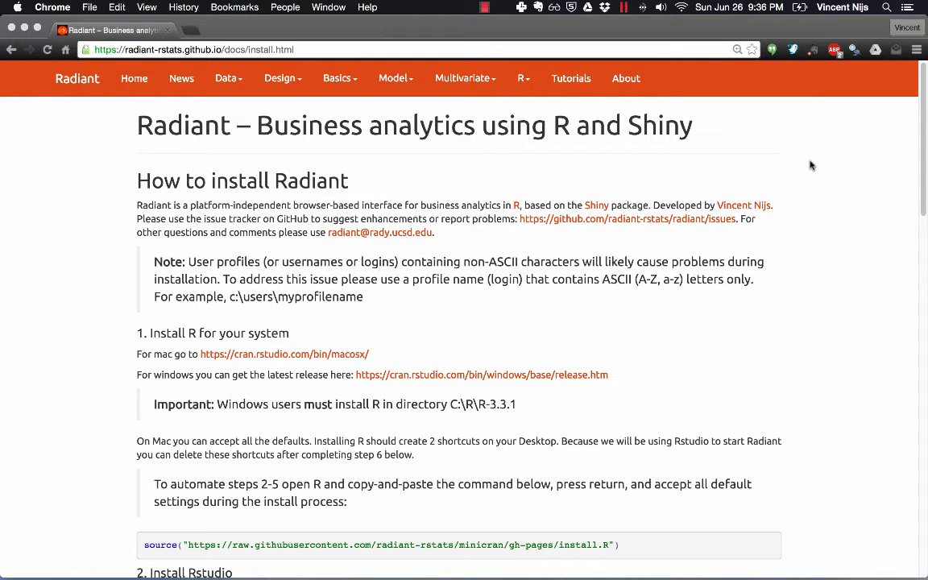
Switch to RStudio by finding and launching it through a Spotlight search.
{"action": "left_click", "coordinate": [886, 7]}
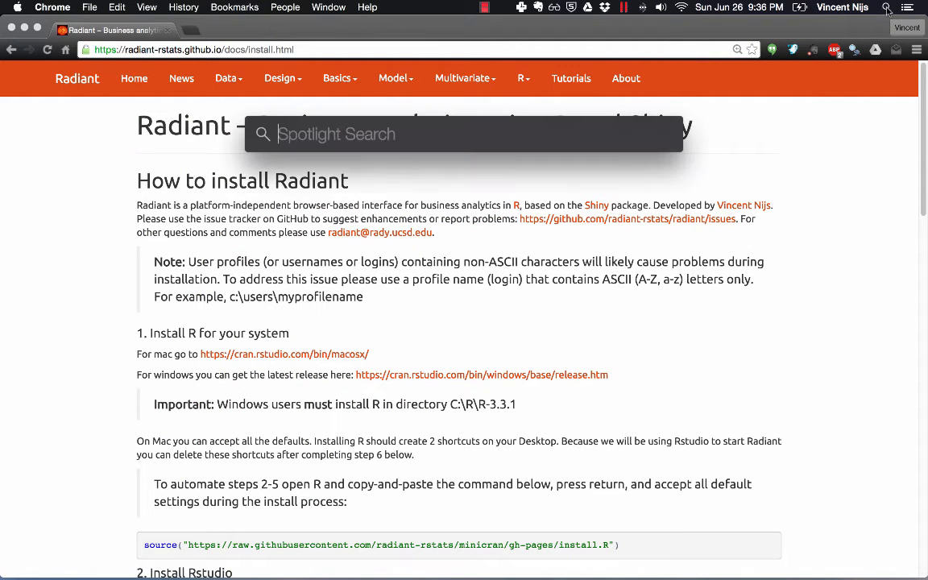
{"action": "type", "text": "Rs"}
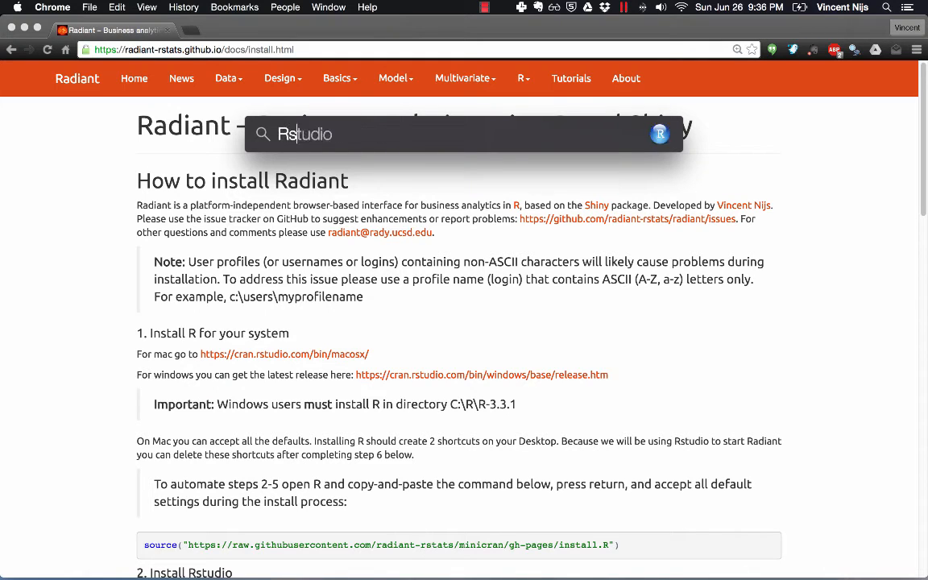
{"action": "key", "text": "Return"}
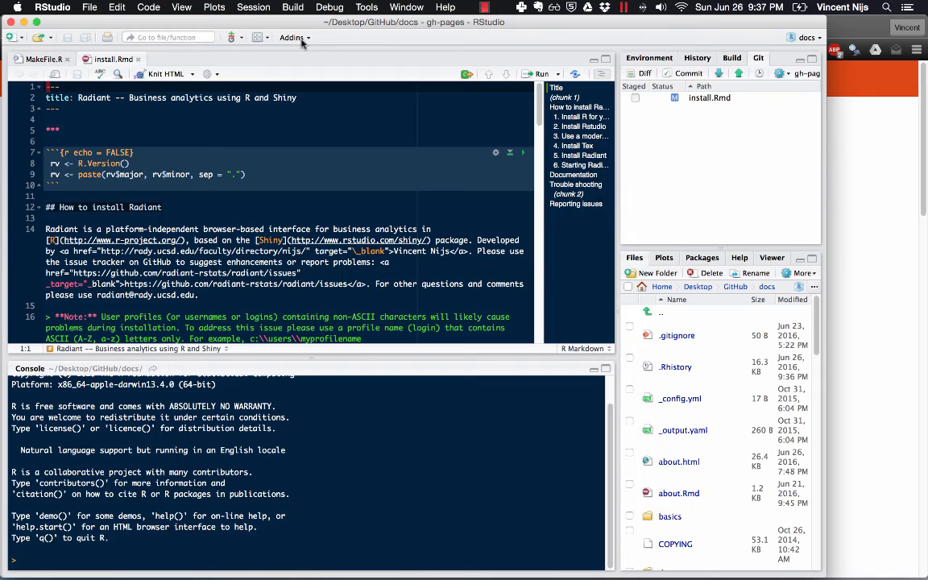
{"action": "left_click", "coordinate": [290, 37]}
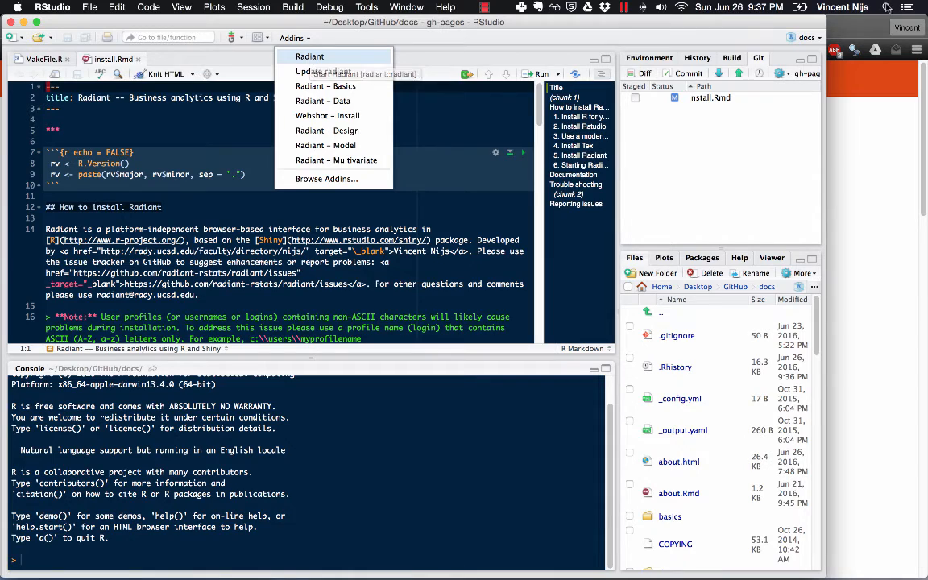
{"action": "left_click", "coordinate": [886, 8]}
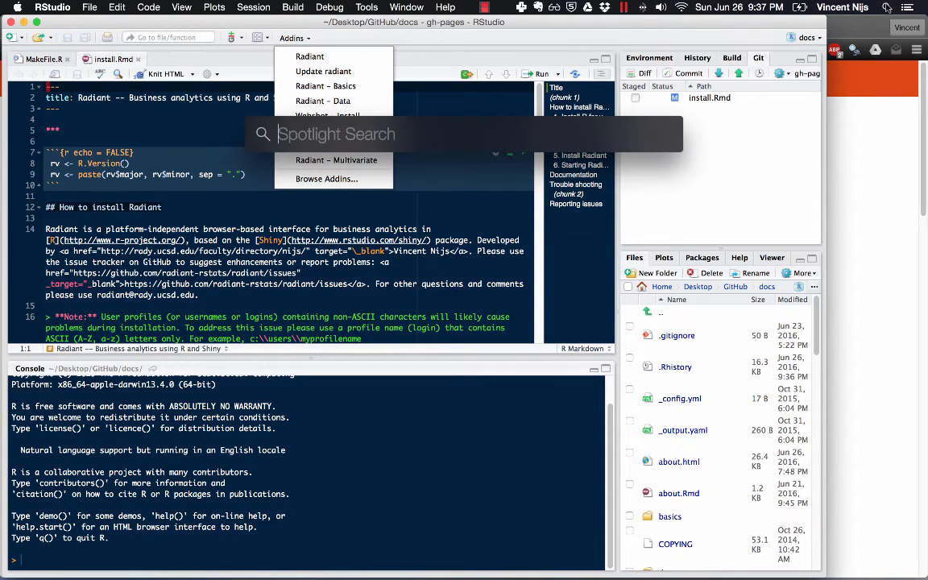
{"action": "type", "text": "Rs"}
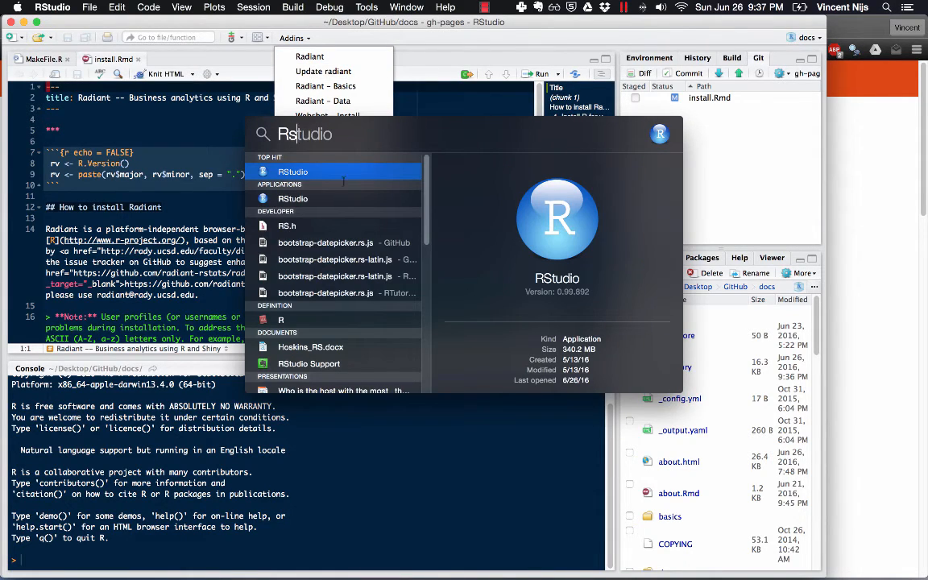
{"action": "type", "text": "tudio"}
{"action": "mouse_move", "coordinate": [574, 574]}
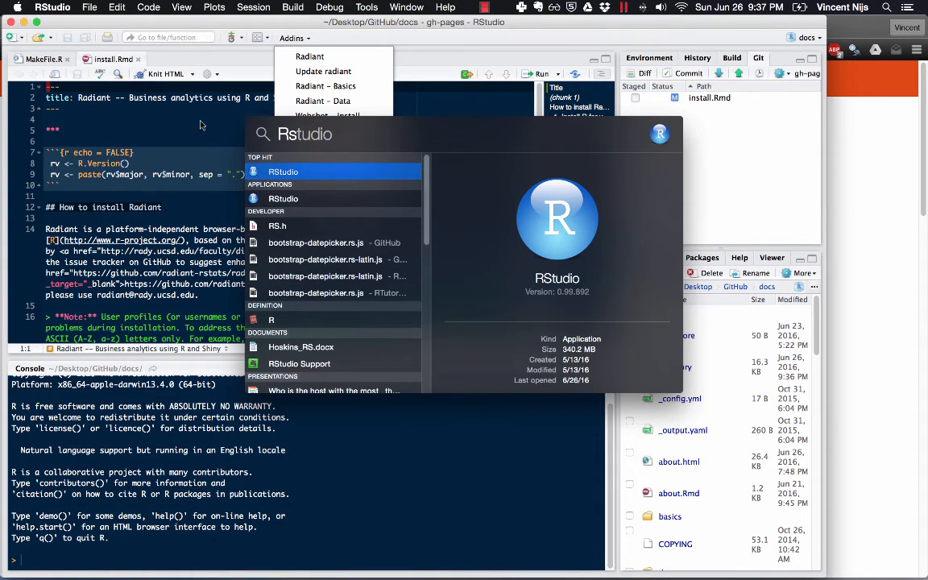
{"action": "left_click", "coordinate": [441, 93]}
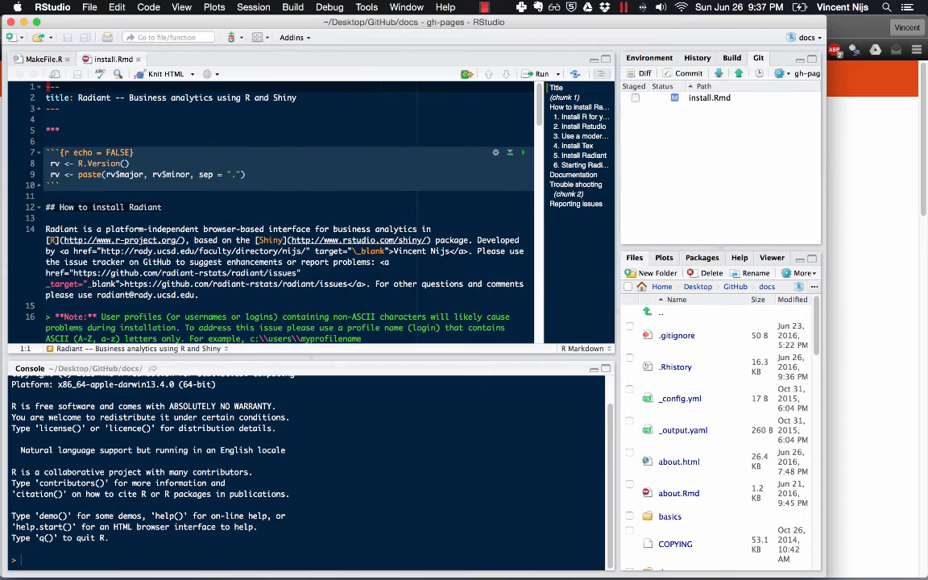
Start the Radiant addin from RStudio's list of available addins.
{"action": "left_click", "coordinate": [295, 38]}
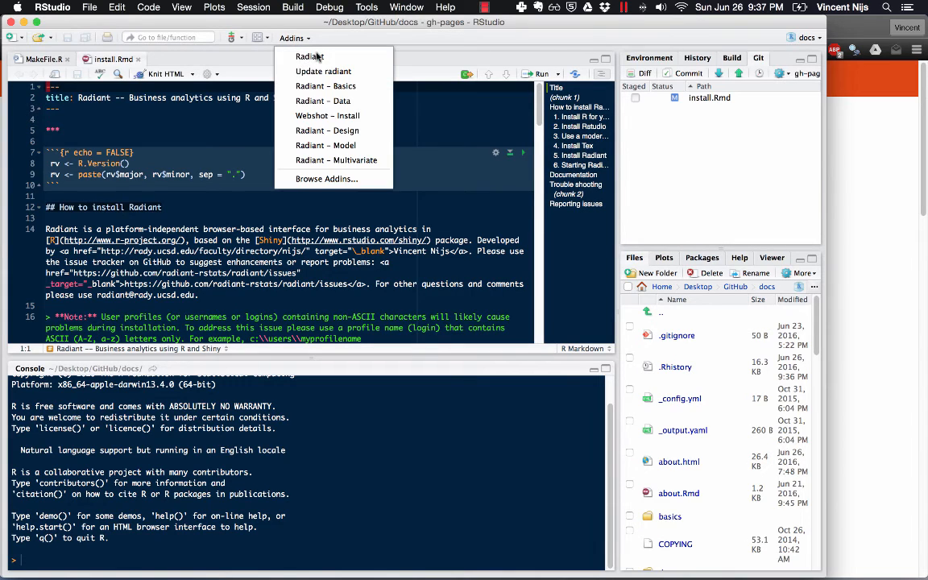
{"action": "left_click", "coordinate": [309, 56]}
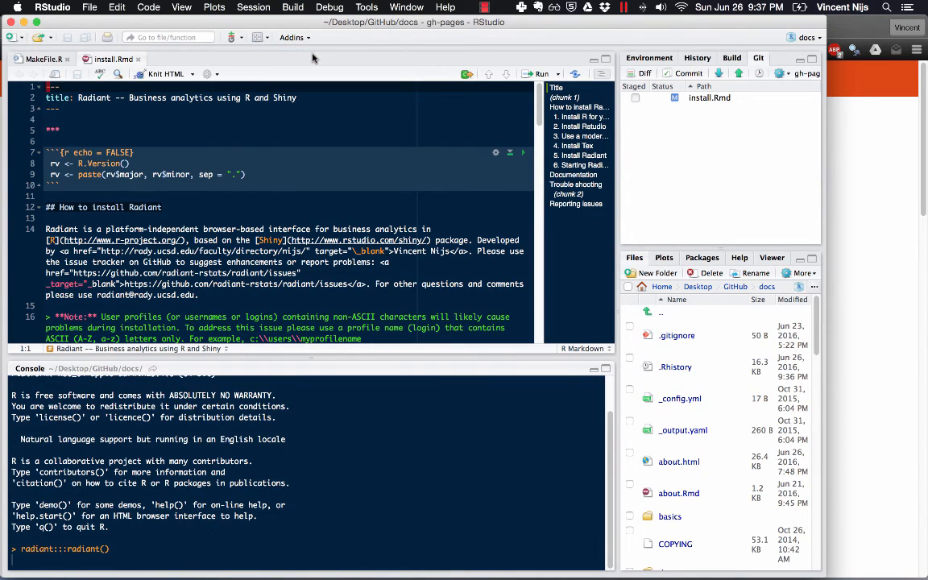